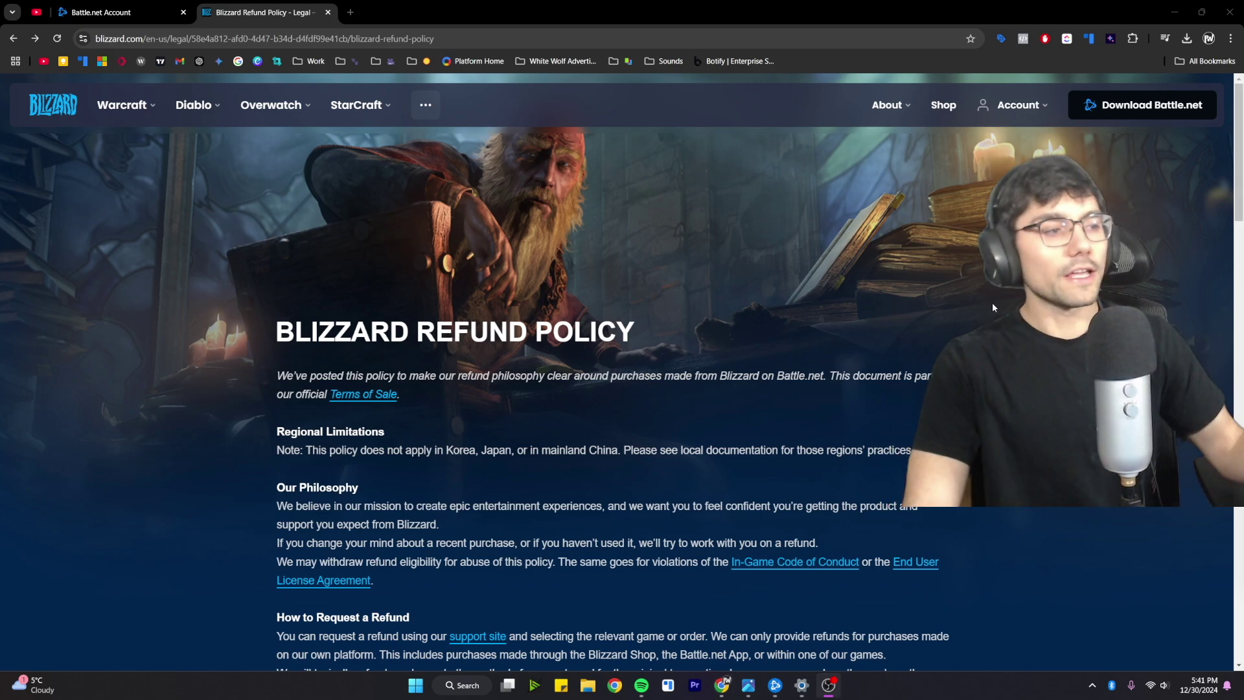
scroll(978, 304, "down", 2)
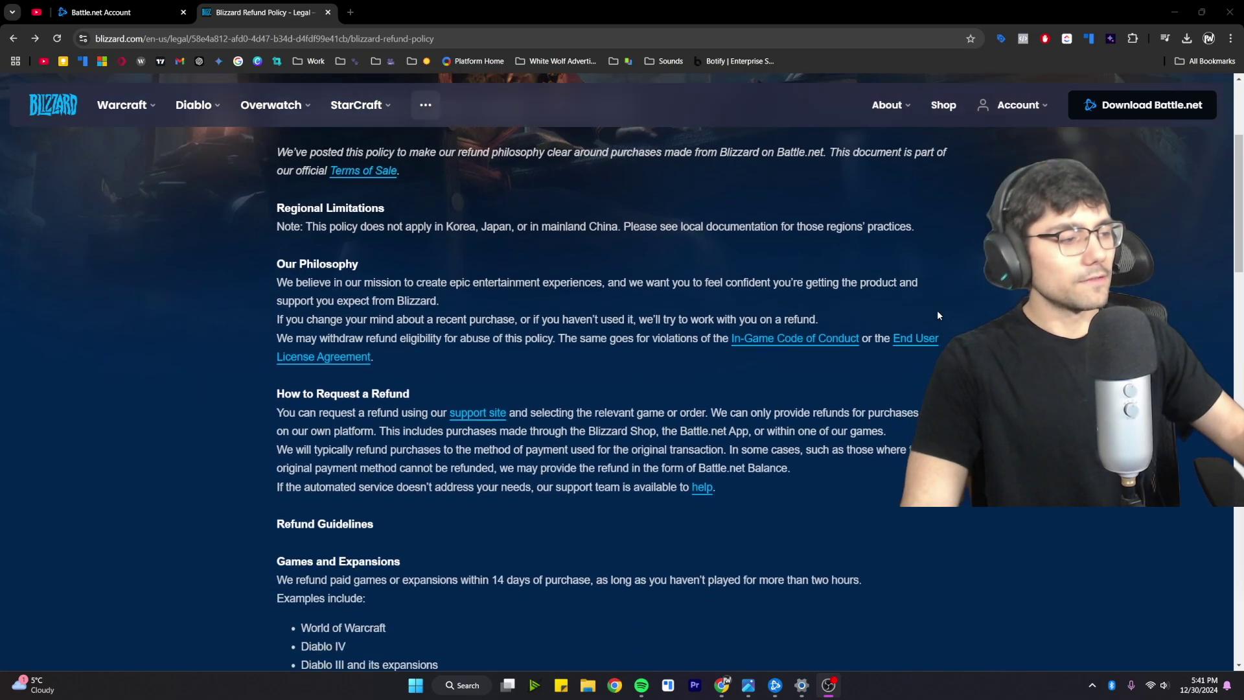
scroll(936, 309, "down", 2)
scroll(937, 311, "down", 1)
scroll(937, 308, "down", 1)
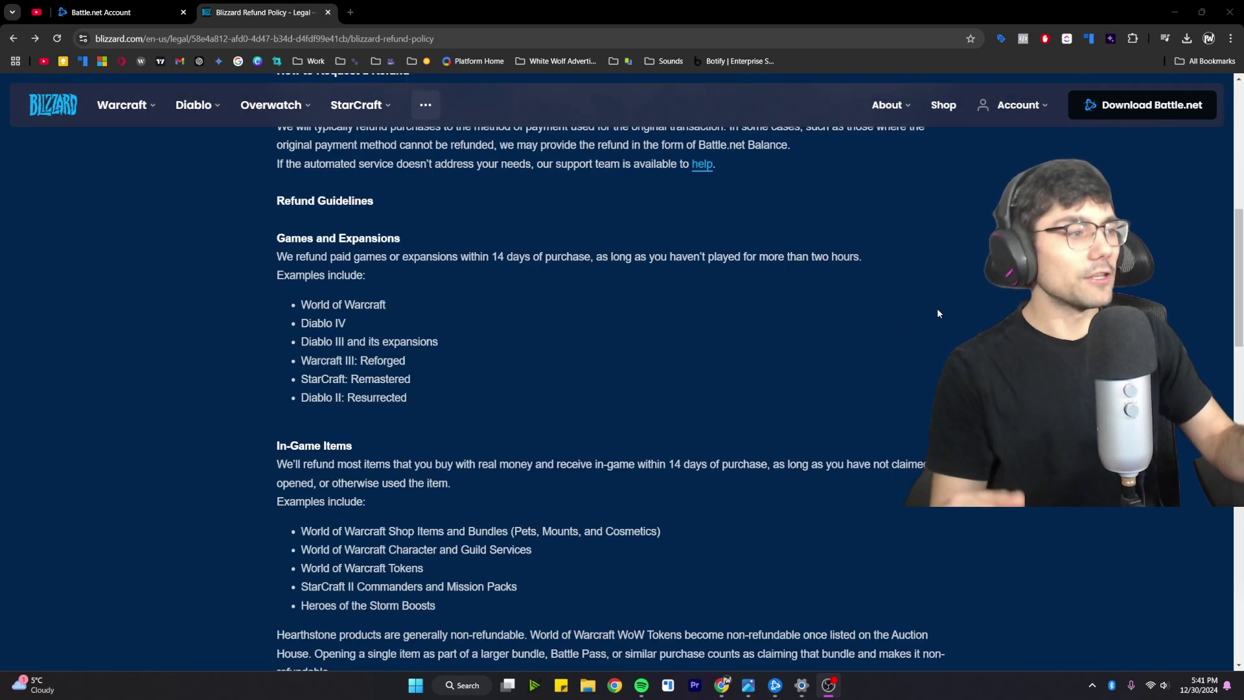
- Highlight the 14-day game refund rule and the first example games it covers
left_click_drag(277, 257, 590, 258)
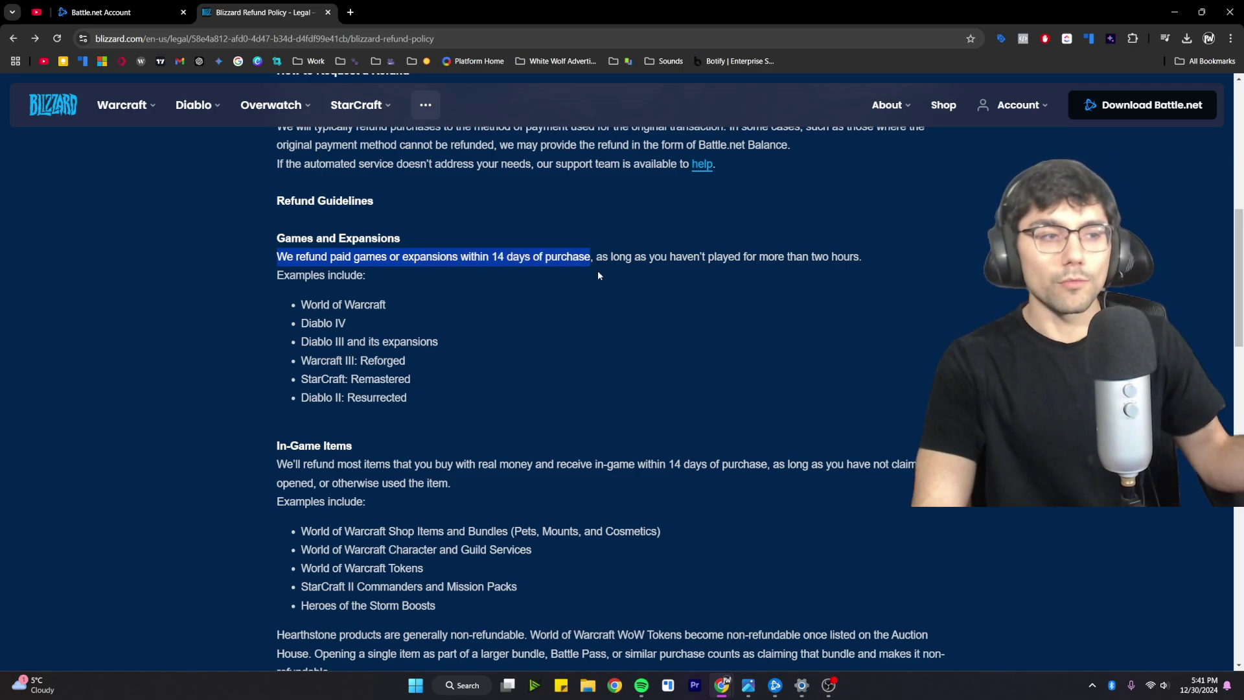
left_click(598, 270)
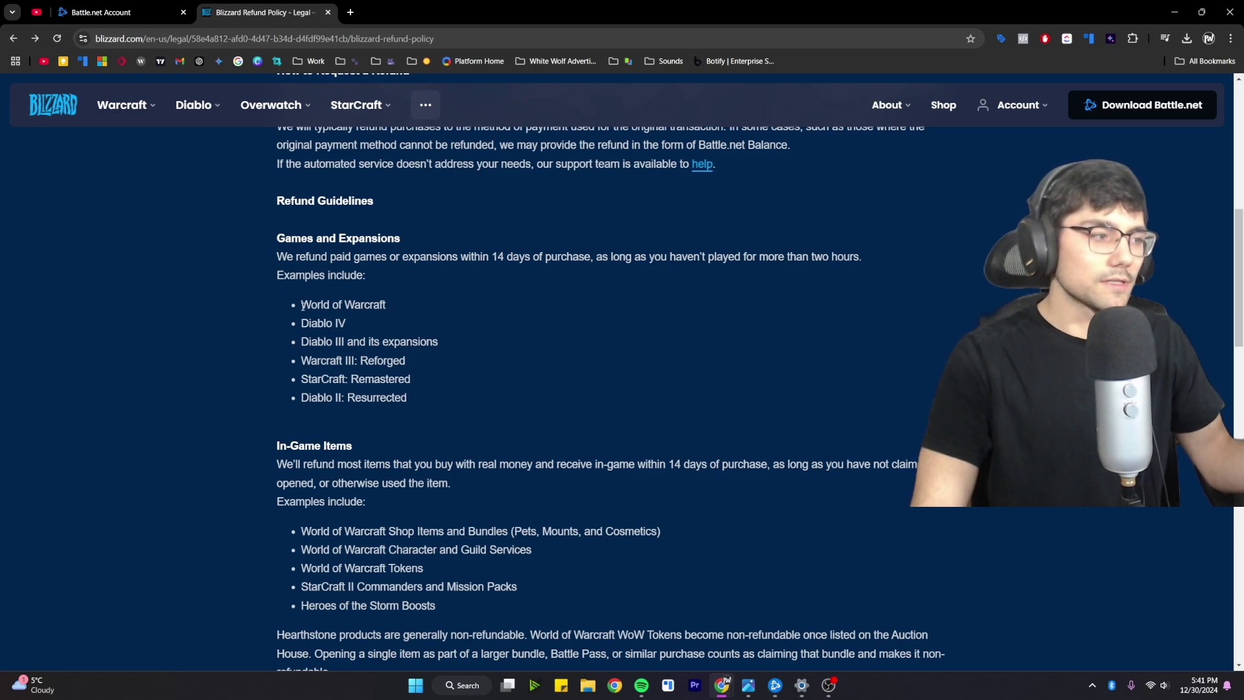
left_click_drag(301, 304, 358, 324)
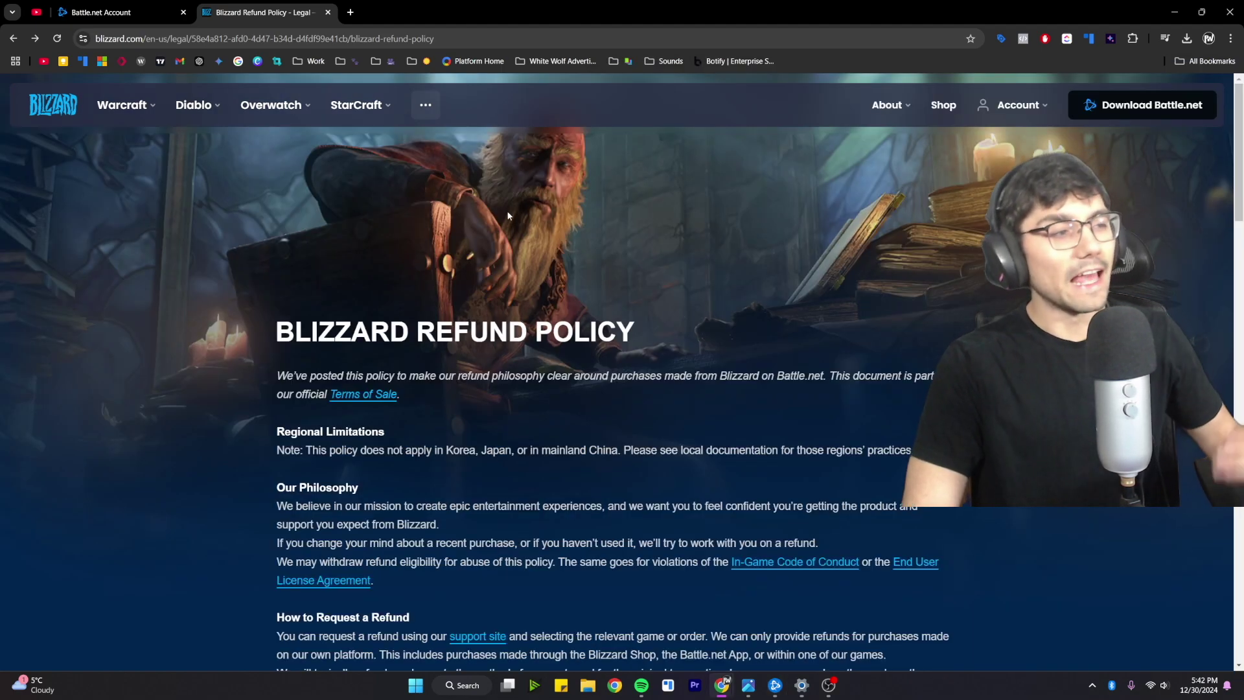
- Go to Battle.net Support from the account name dropdown
left_click(1017, 105)
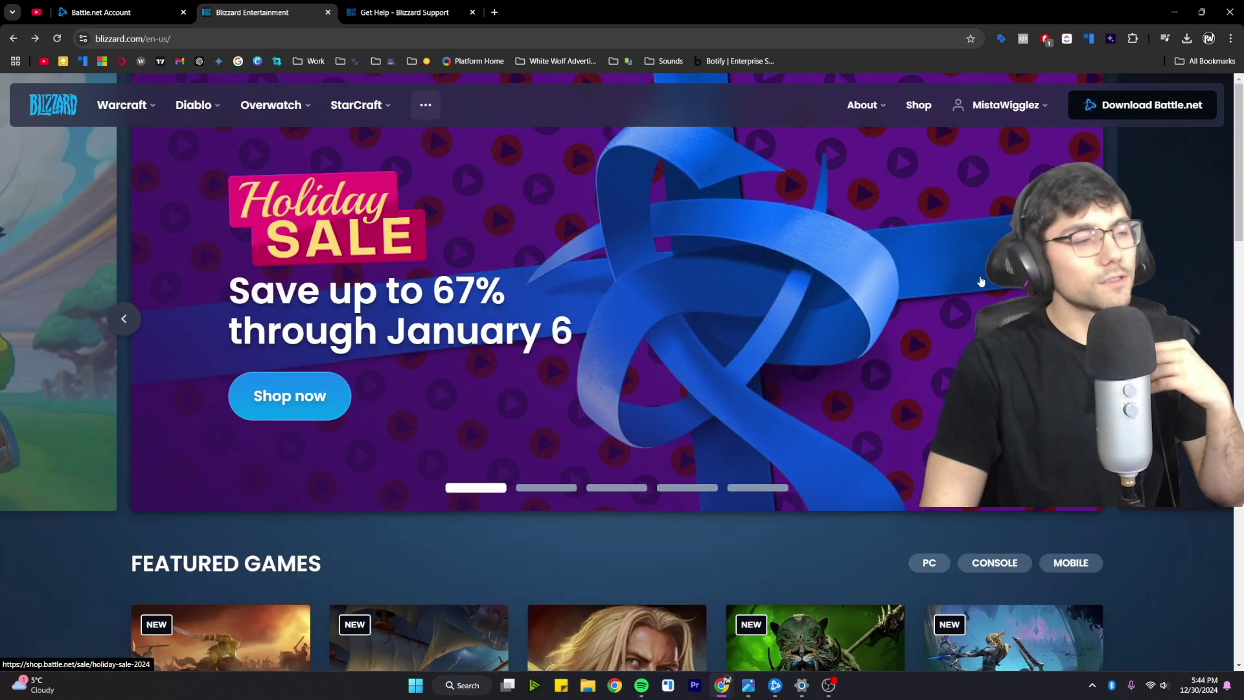
left_click(1000, 109)
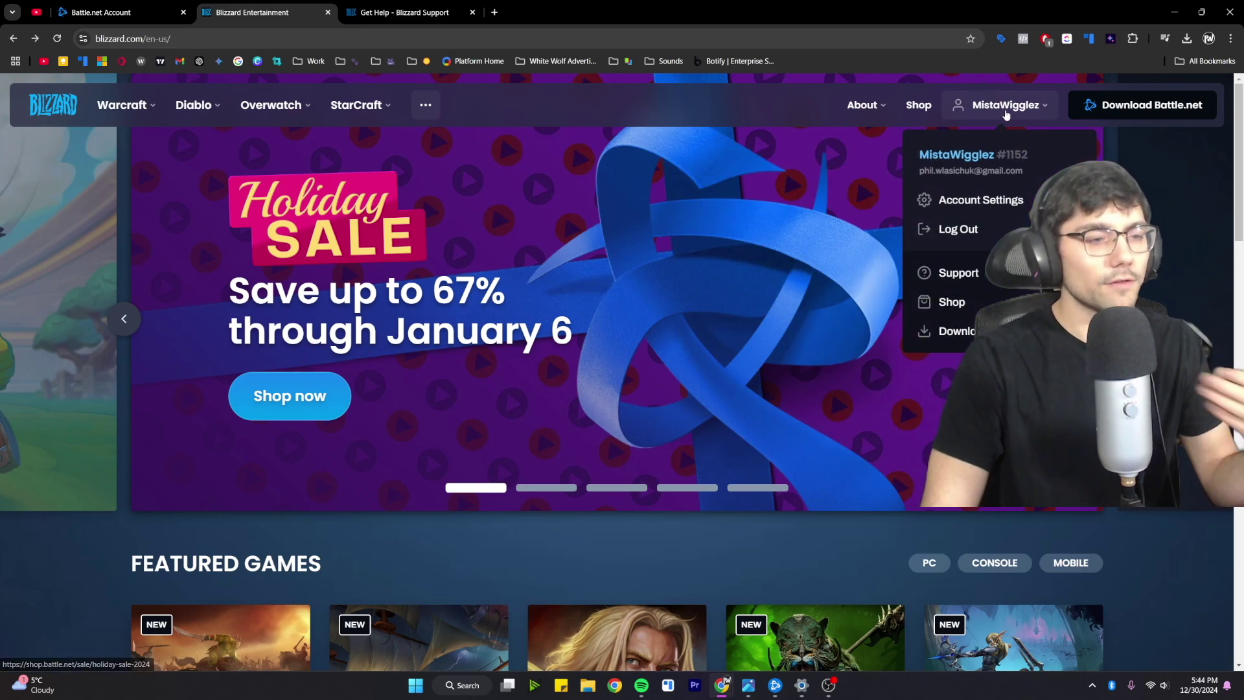
left_click(957, 272)
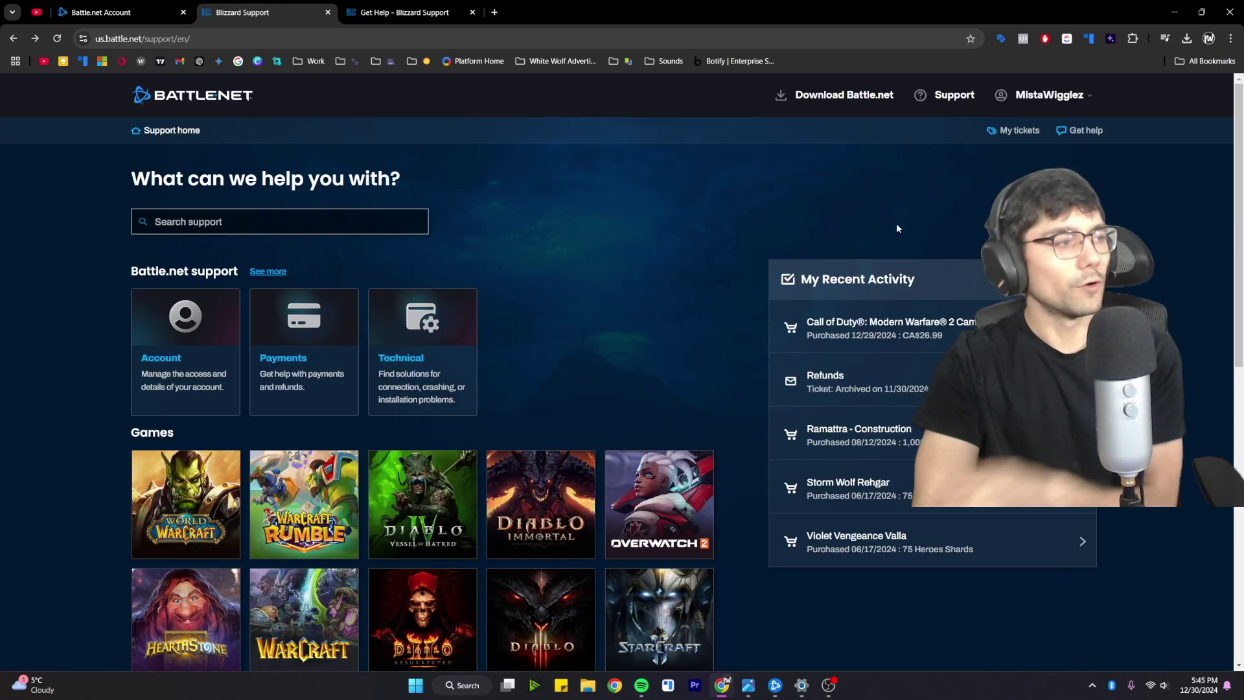
- Start a Payments > Refunds request and continue to the refundable order list
left_click(301, 355)
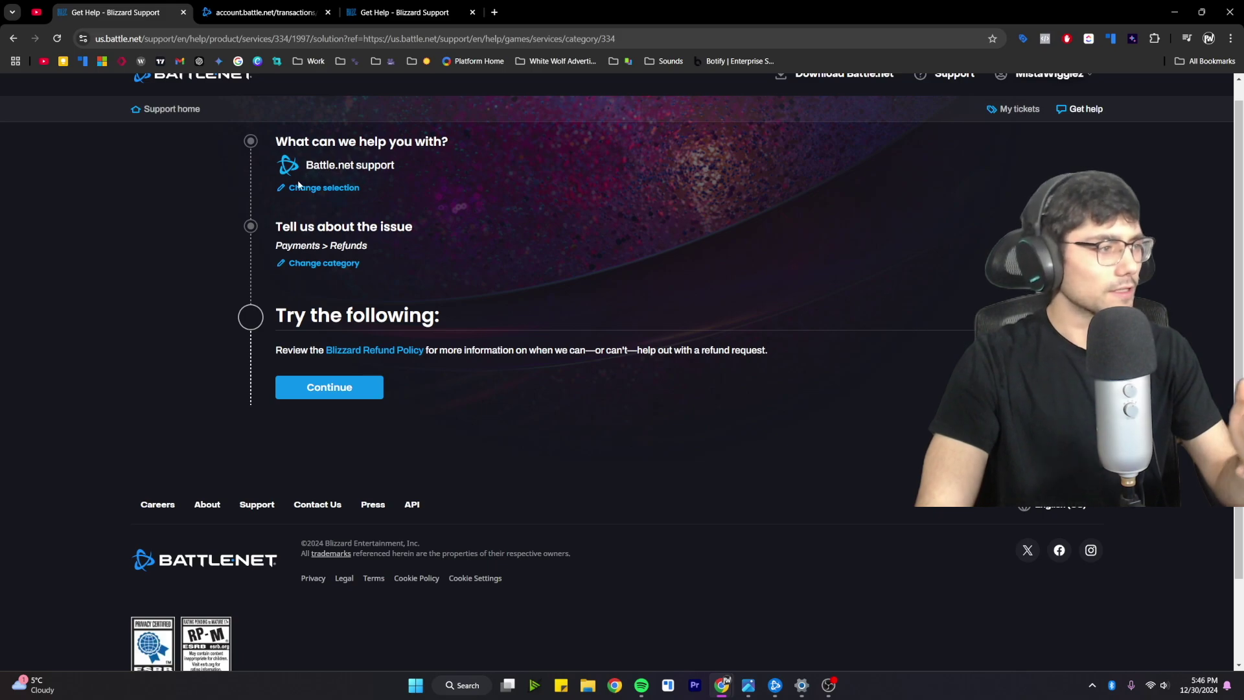
left_click_drag(382, 252, 386, 263)
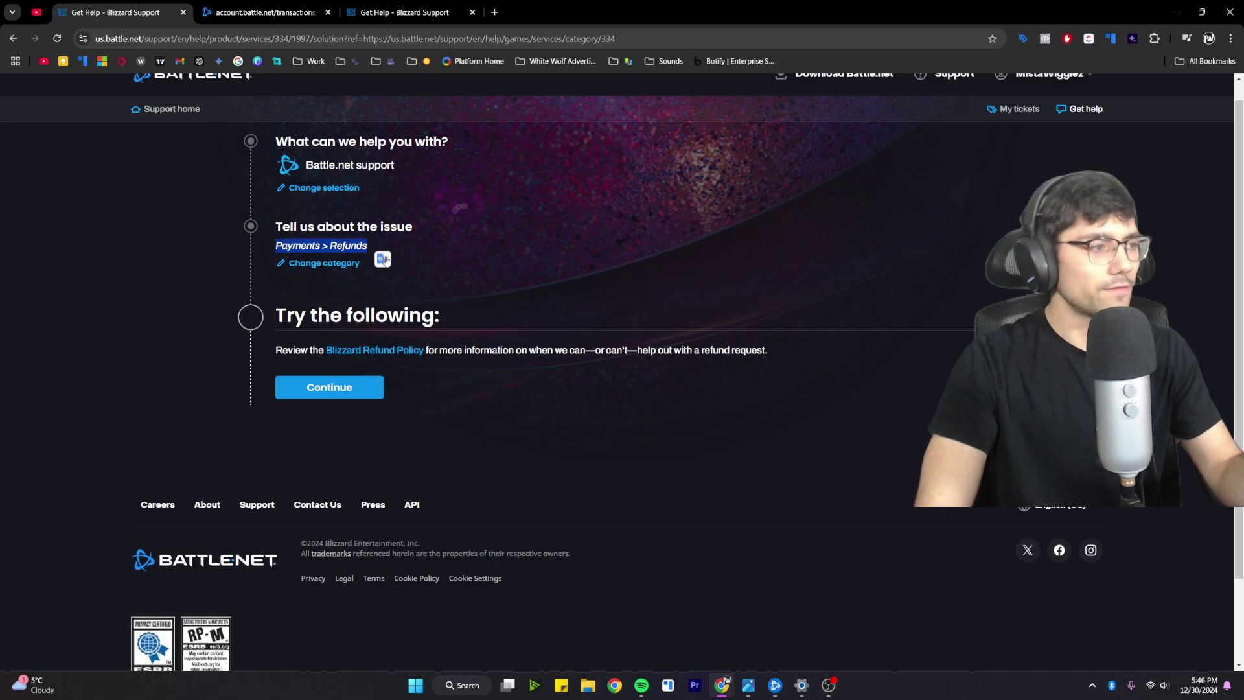
left_click(332, 387)
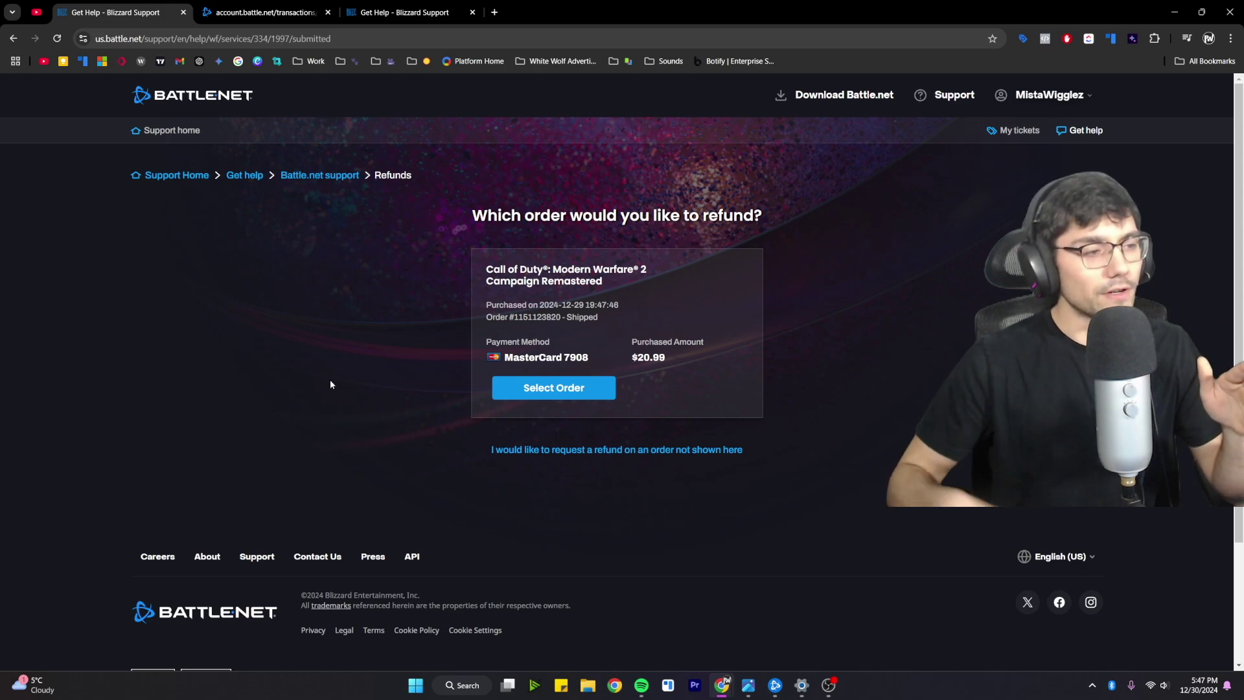
- Open the refund form for an unlisted order, focus its Description, then return to the order list
left_click(545, 450)
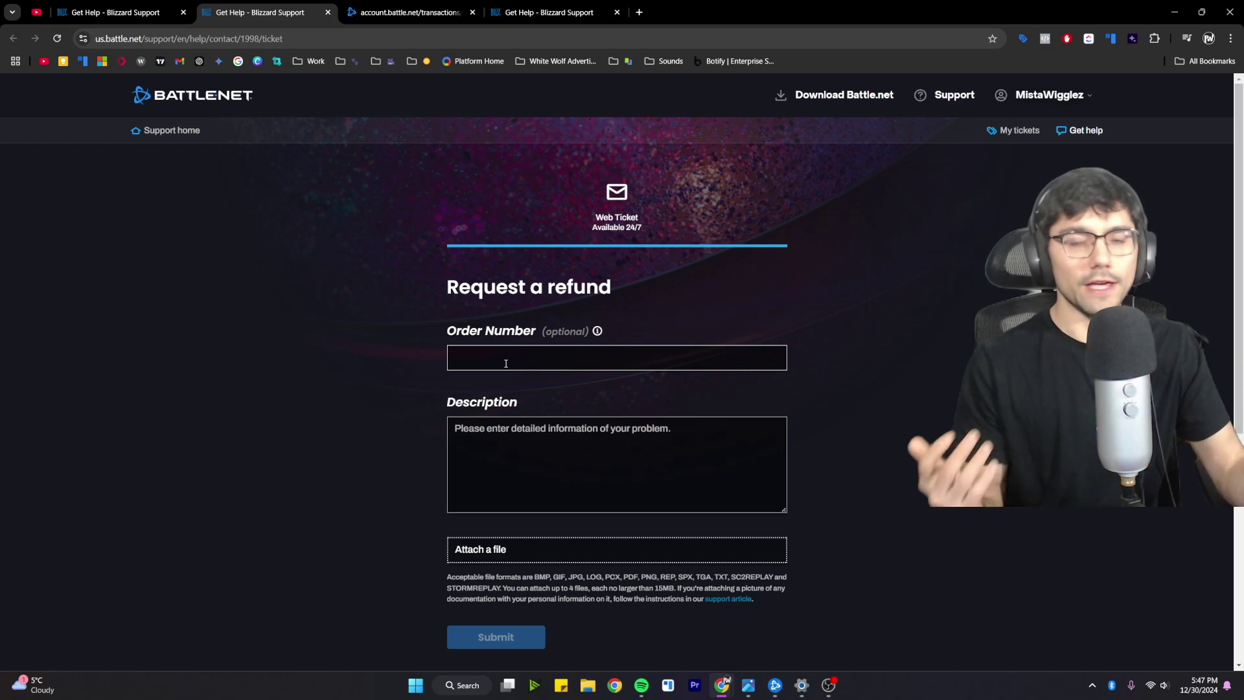
left_click(508, 449)
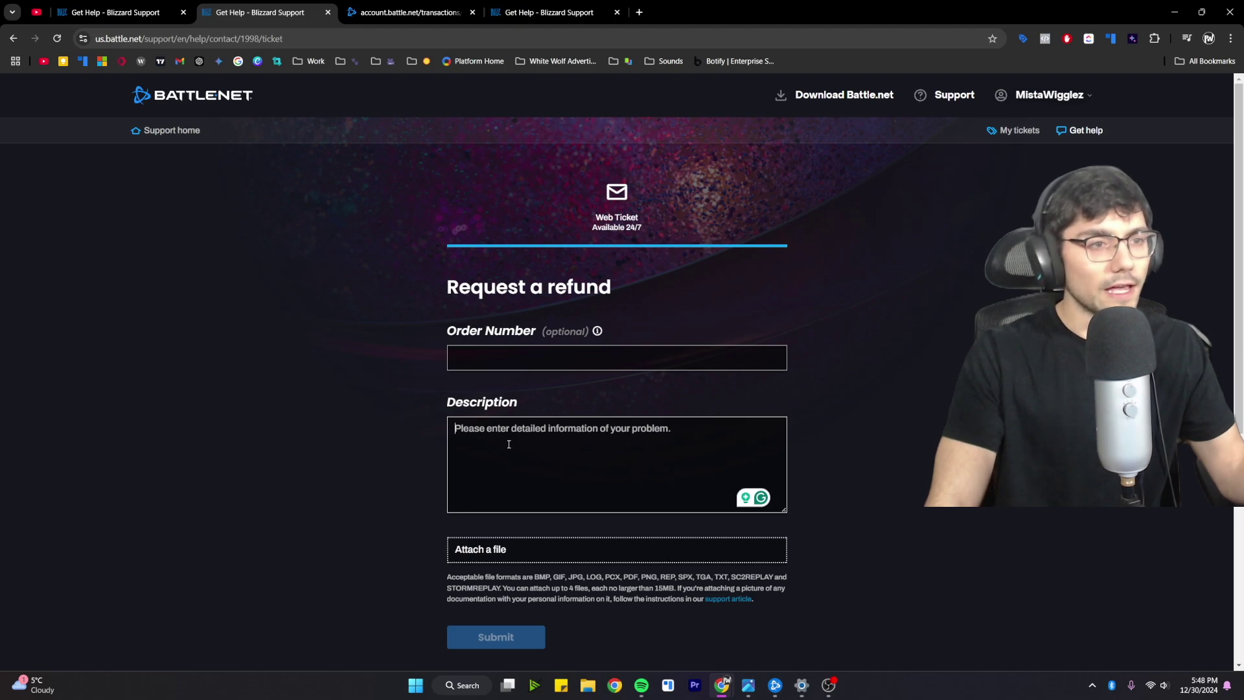
left_click(508, 444)
mouse_move(115, 12)
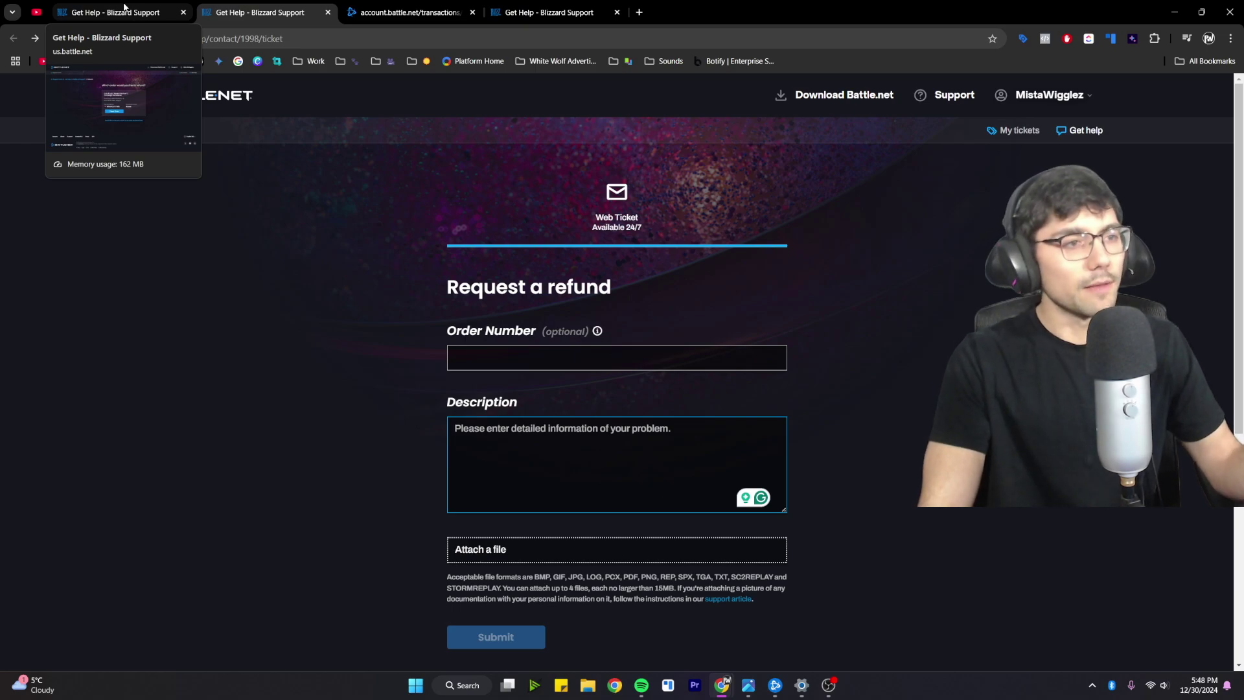
left_click(124, 8)
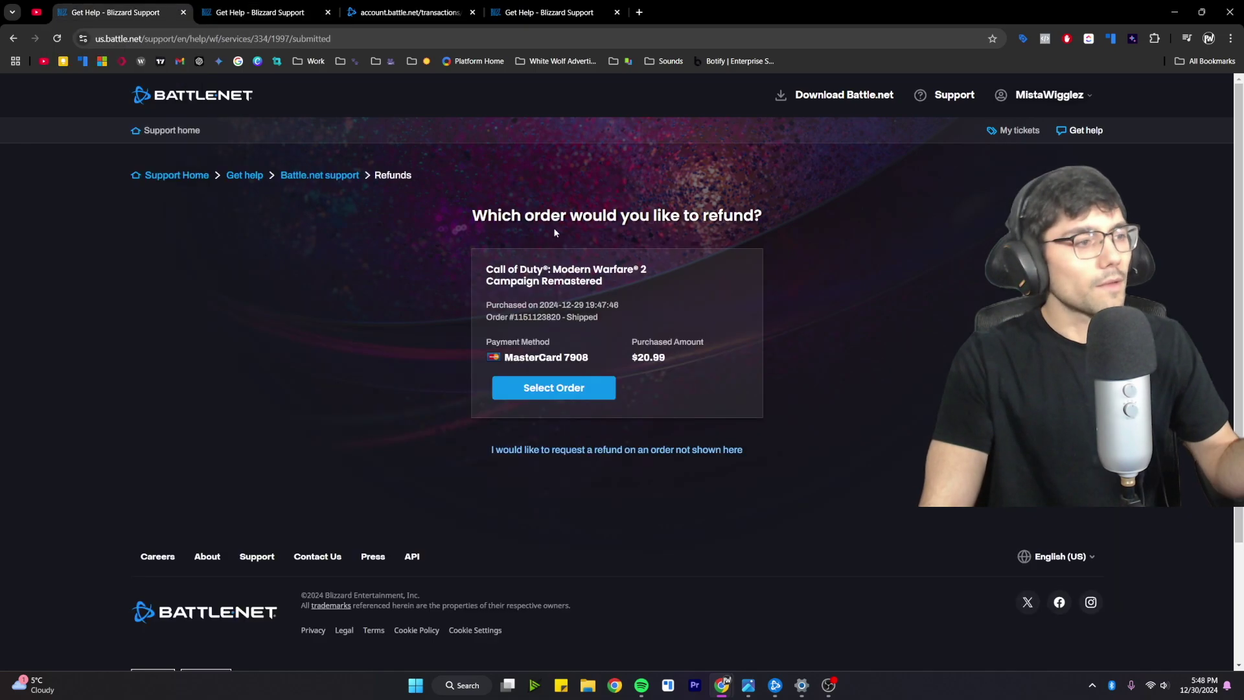
- Refund the Modern Warfare 2 Campaign Remastered order with a chosen reason, then highlight the processing-time note
left_click(561, 393)
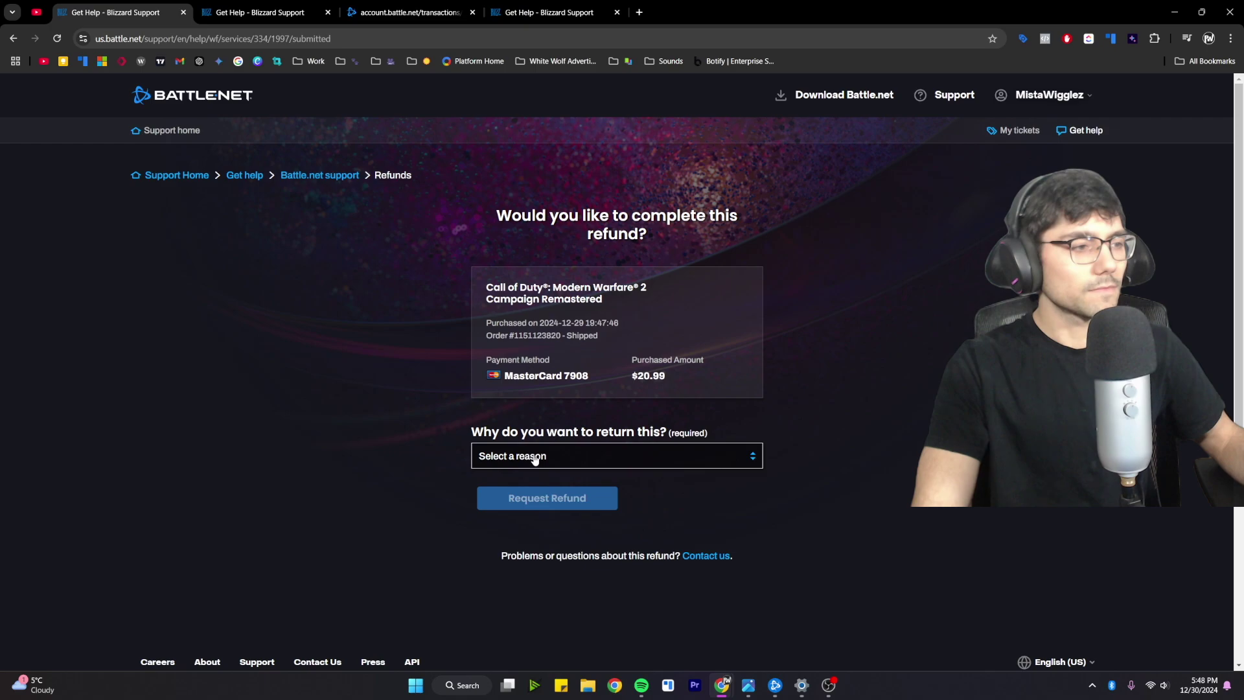
left_click(536, 457)
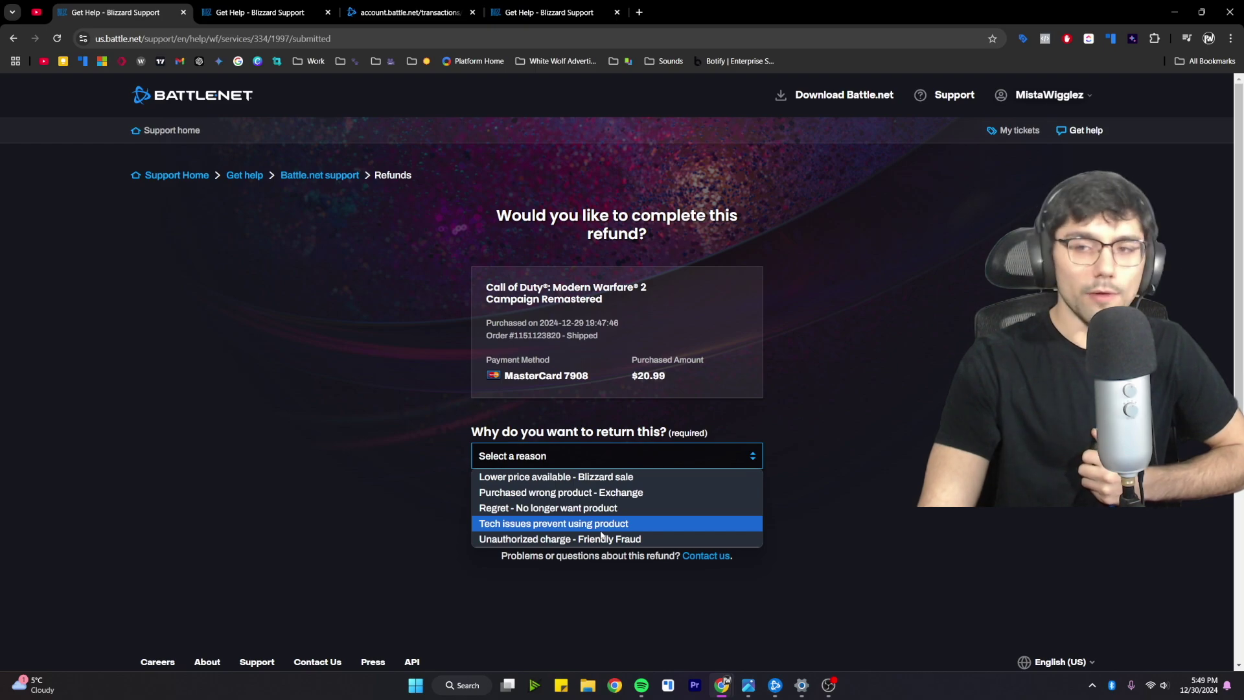
left_click(554, 523)
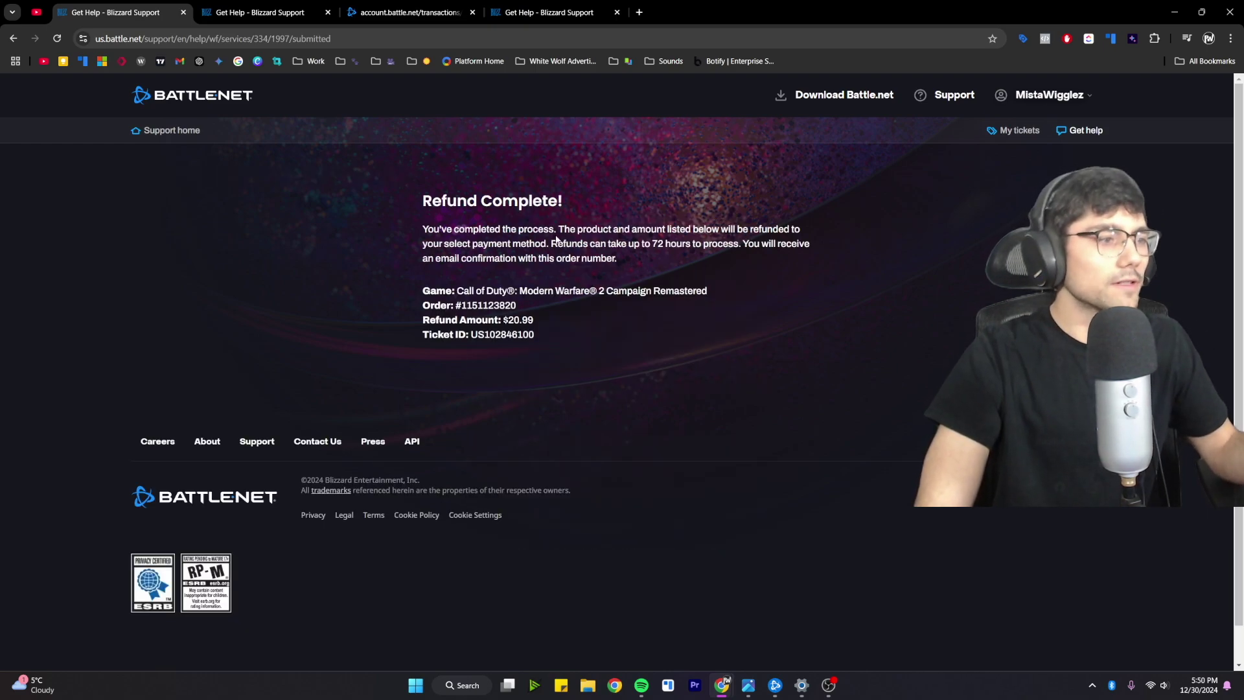
left_click_drag(558, 230, 740, 245)
- Close the unused refund form tab and view My tickets with the resolved Refunds ticket
left_click(740, 247)
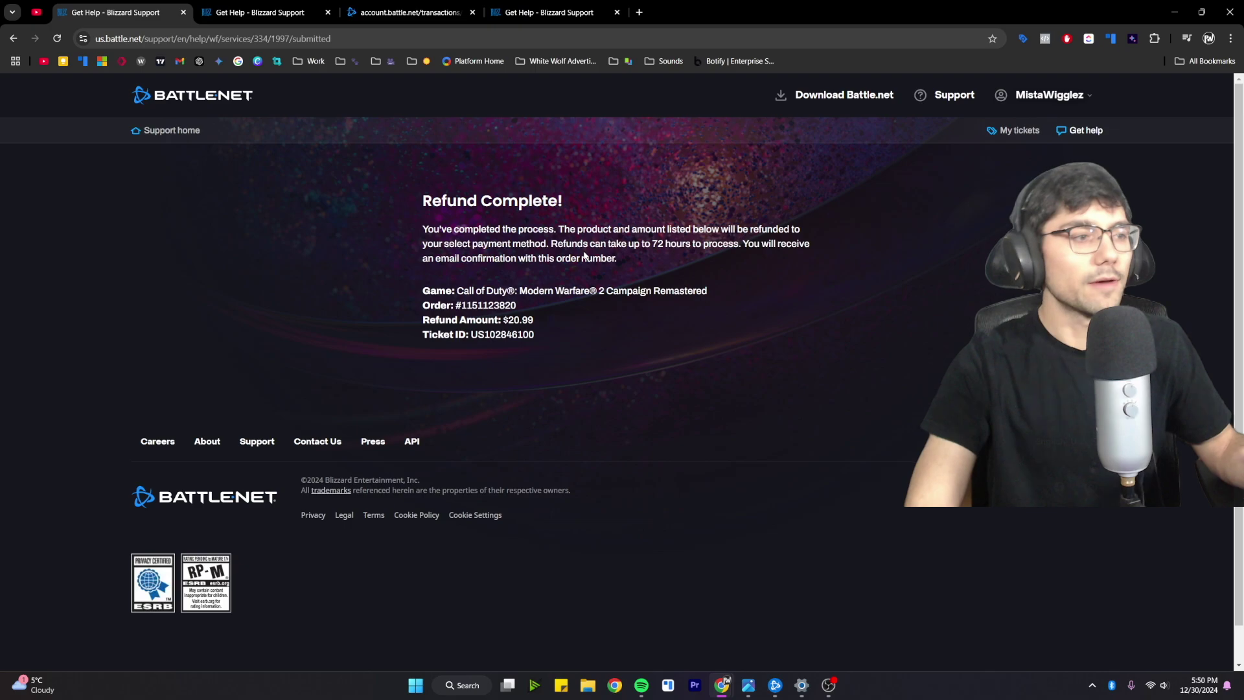
left_click(327, 13)
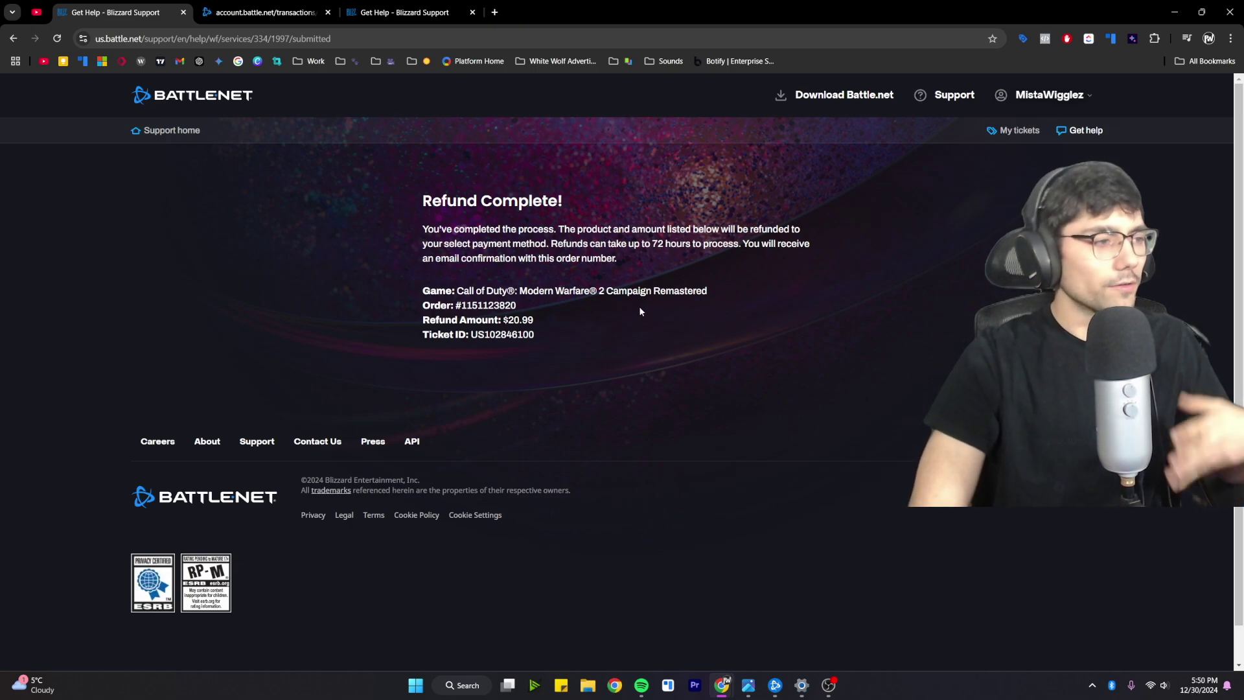
left_click(1016, 129)
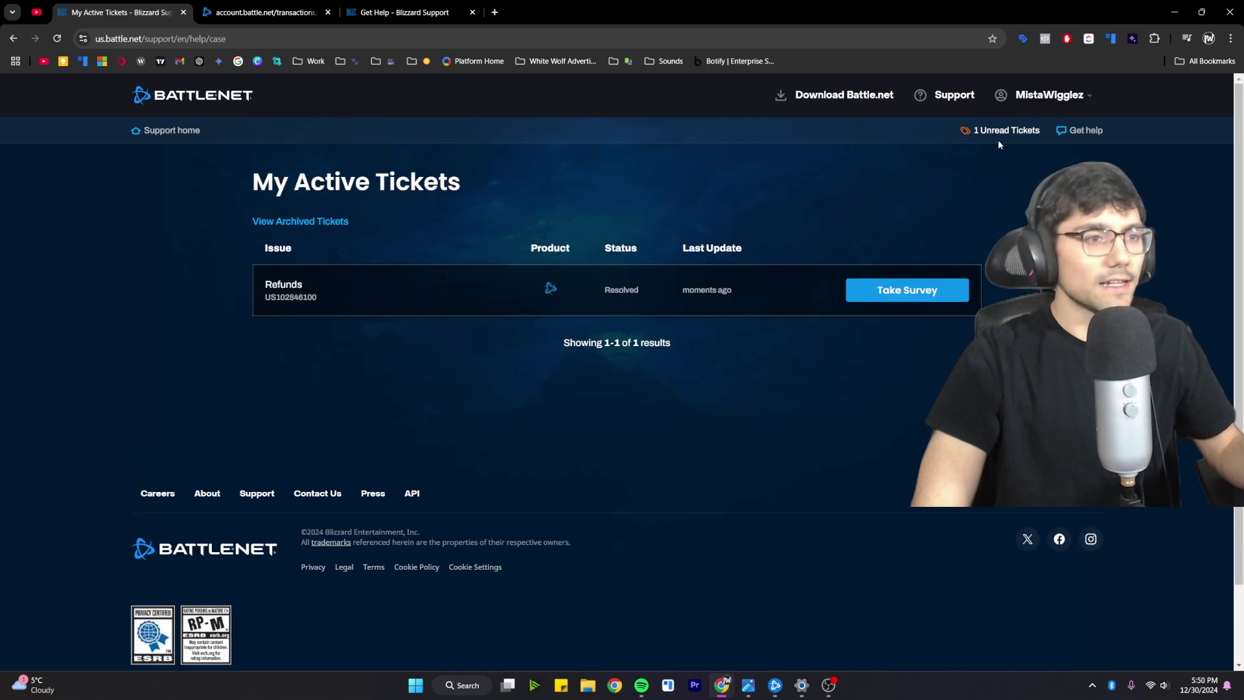